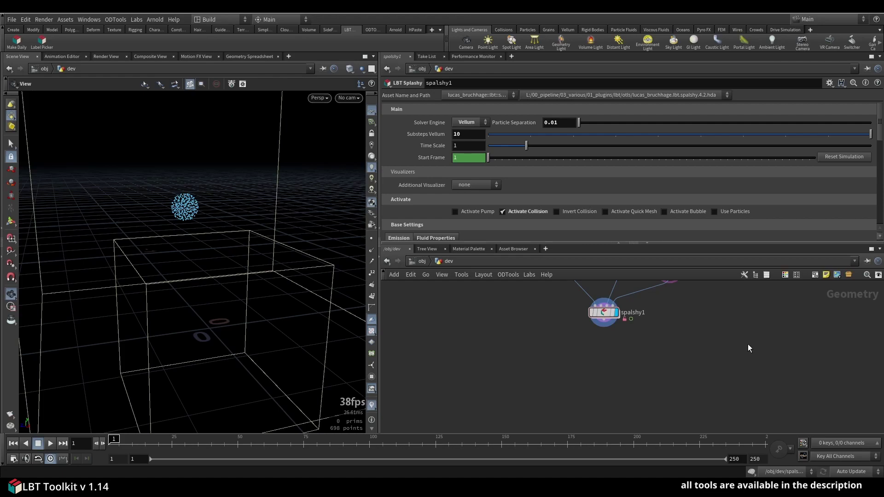
Step: Check which versions of the LBT Splashy asset are available, keeping the current version
click(500, 96)
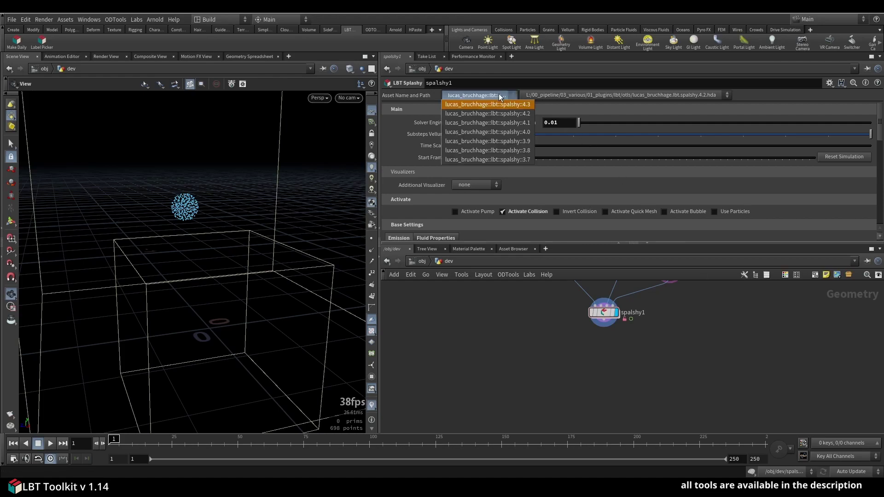
click(507, 93)
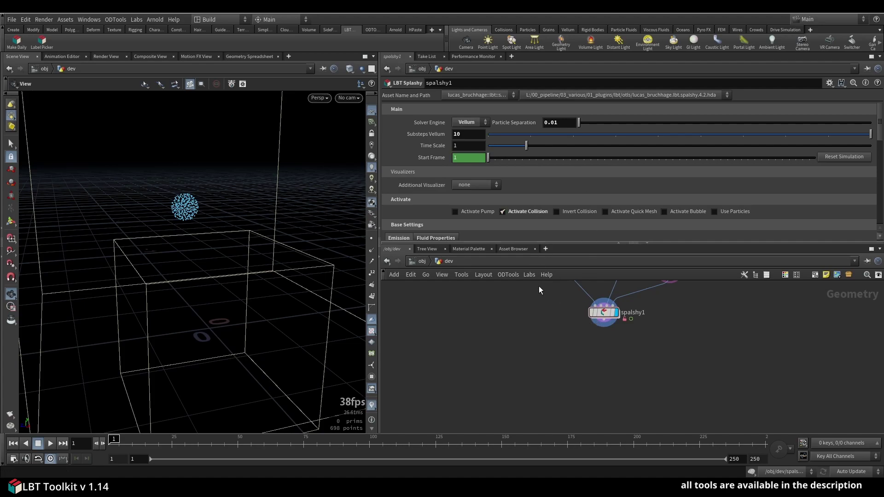
Step: Advance the Vellum fluid simulation to frame 113 and inspect the particles on the collision box
drag(139, 443, 404, 454)
drag(168, 311, 216, 262)
drag(240, 324, 216, 270)
drag(284, 237, 149, 242)
scroll(174, 252, up, 3)
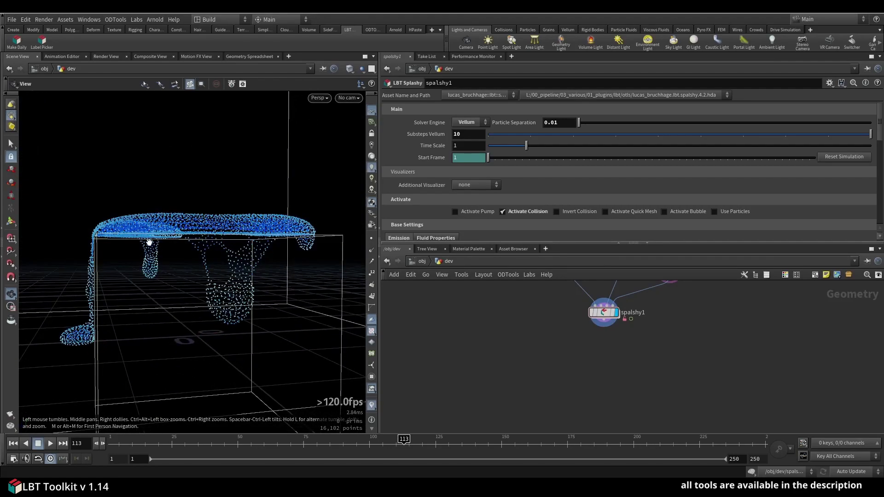
Step: Activate Quick Mesh on the spalshy1 node to mesh the simulated particles
scroll(444, 219, down, 3)
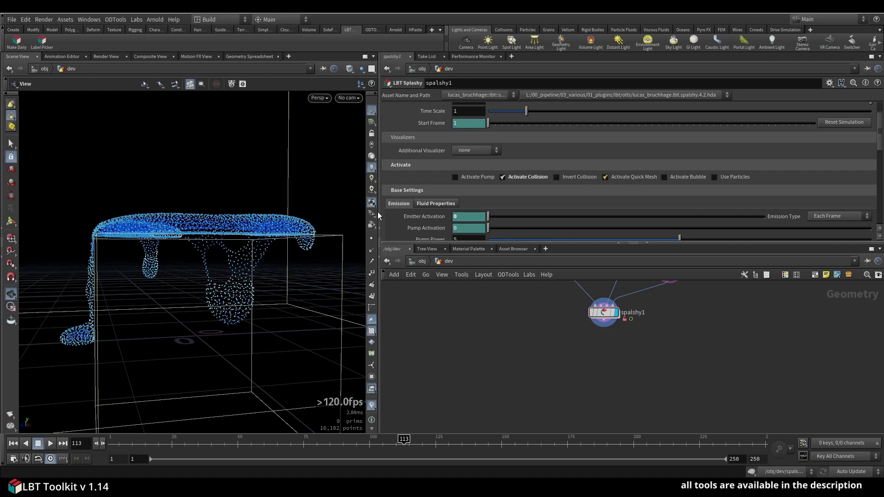
click(628, 176)
drag(216, 239, 258, 238)
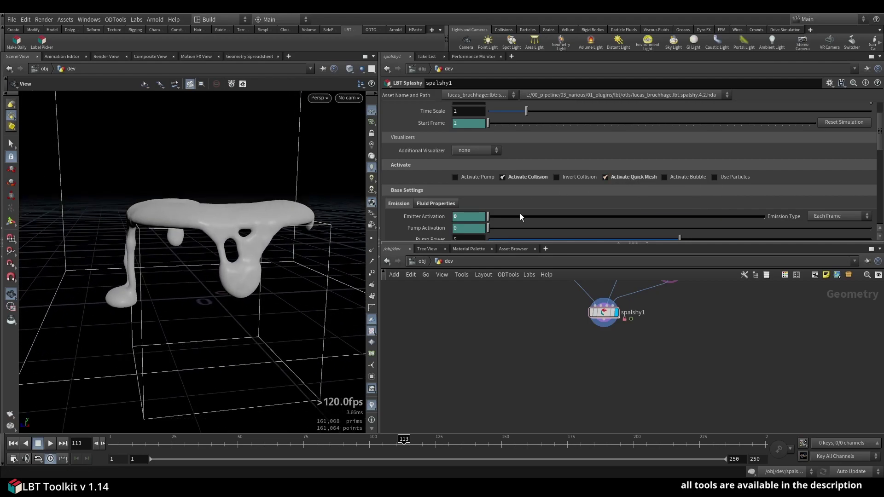
Step: Review the Meshing settings of Splashy Magic and examine where the fluid mesh meets the collision box
drag(879, 133, 877, 193)
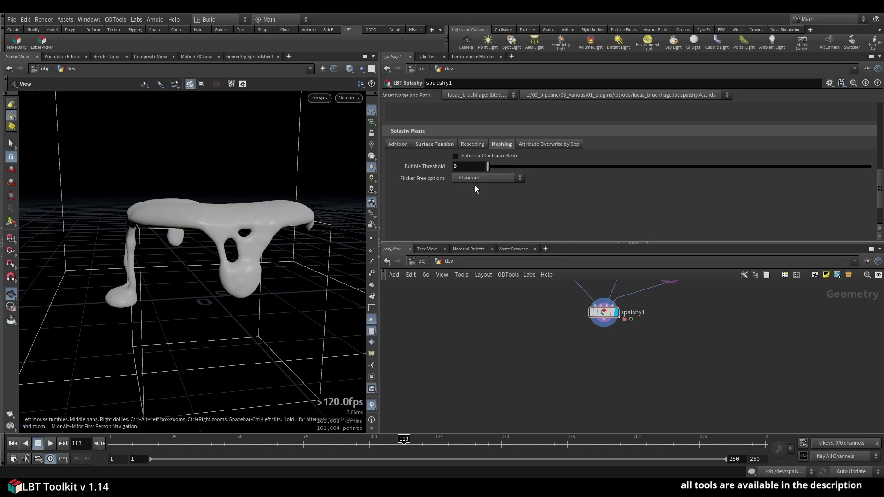
scroll(475, 185, up, 10)
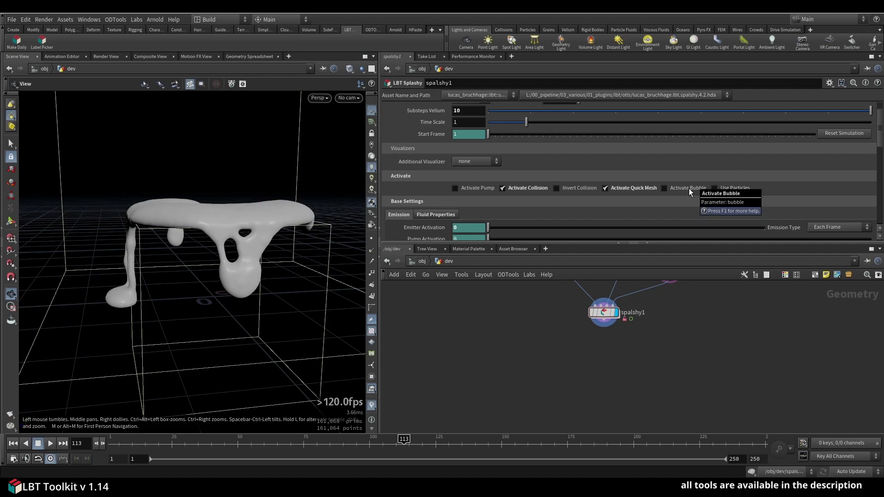
scroll(667, 198, down, 10)
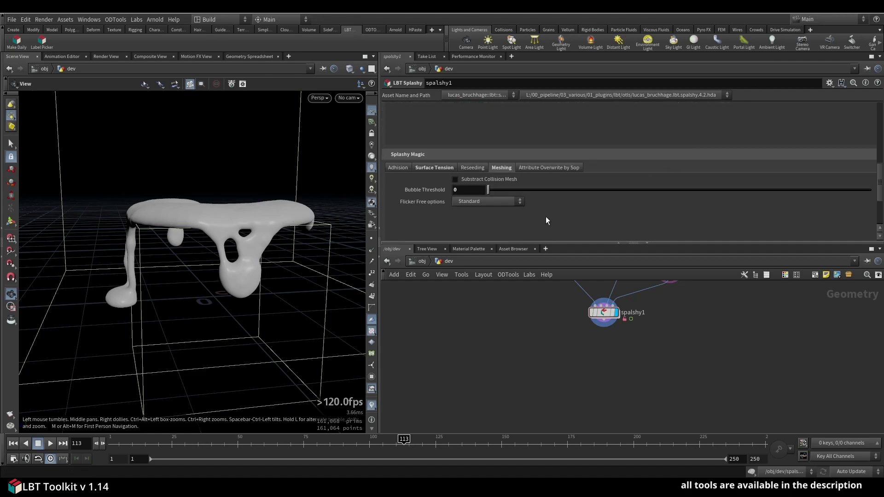
drag(323, 221, 232, 231)
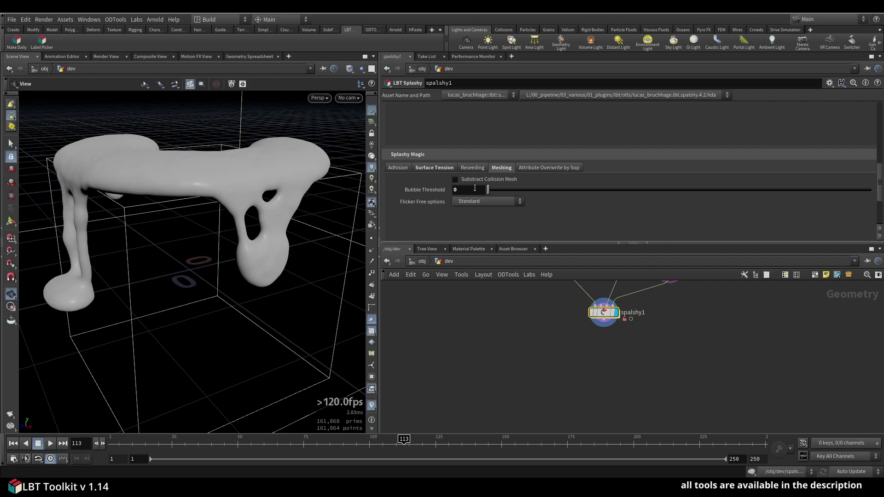
scroll(132, 211, up, 5)
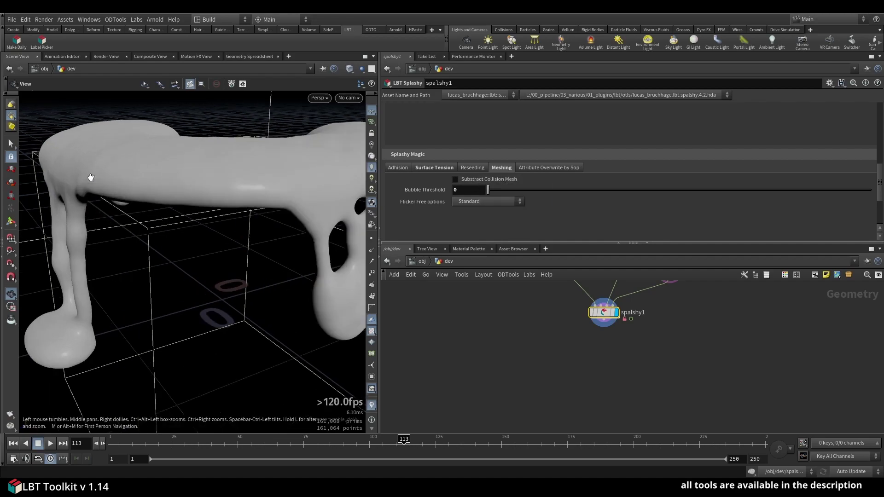
scroll(137, 212, up, 5)
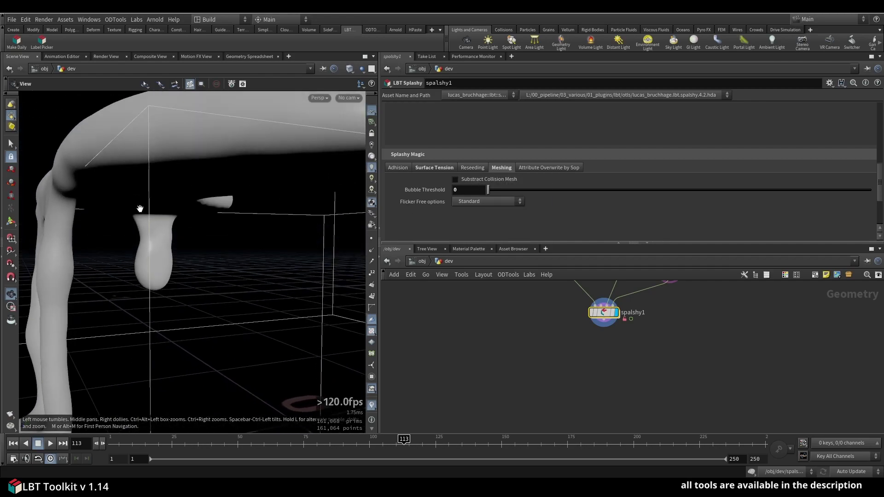
scroll(188, 192, down, 5)
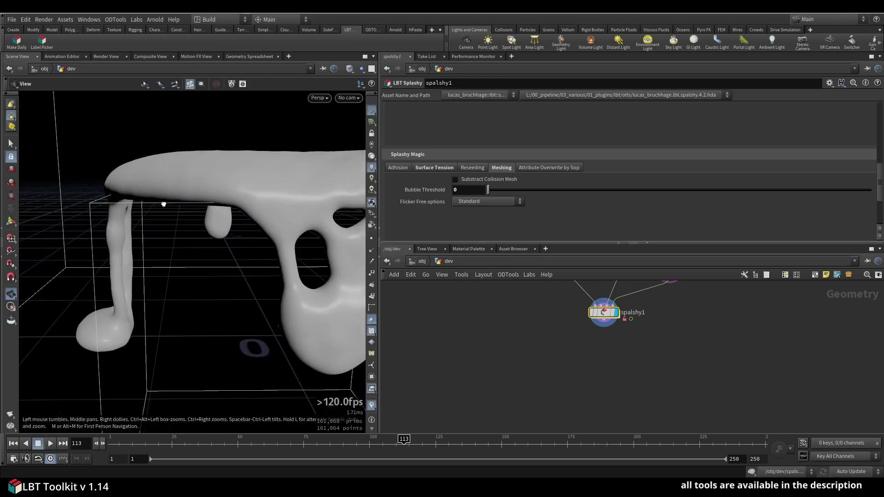
scroll(171, 189, up, 3)
scroll(178, 198, down, 2)
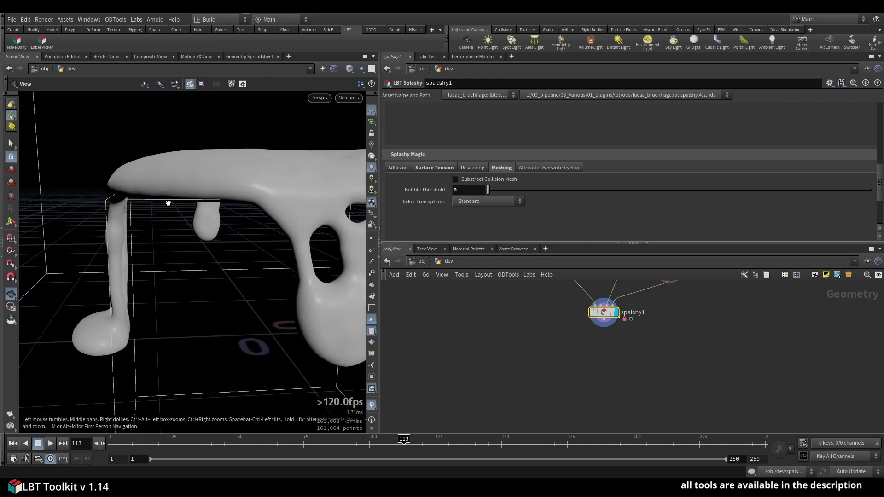
scroll(168, 203, down, 4)
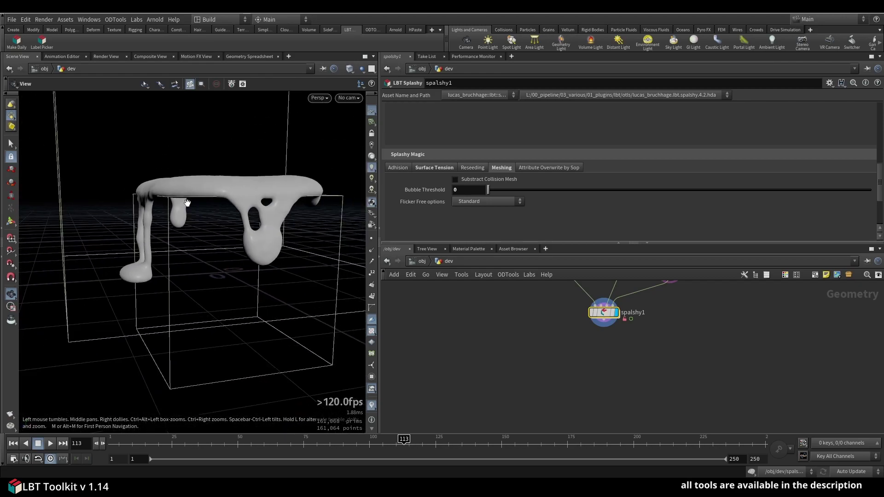
drag(187, 203, 161, 268)
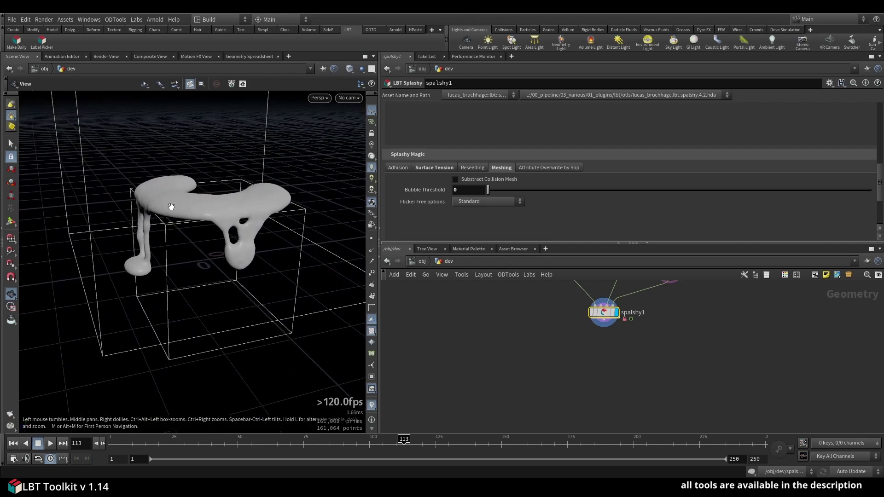
Step: Enable Substract Collision Mesh for the fluid mesh and inspect its cut underside along the collision box
scroll(173, 207, up, 8)
drag(187, 246, 158, 200)
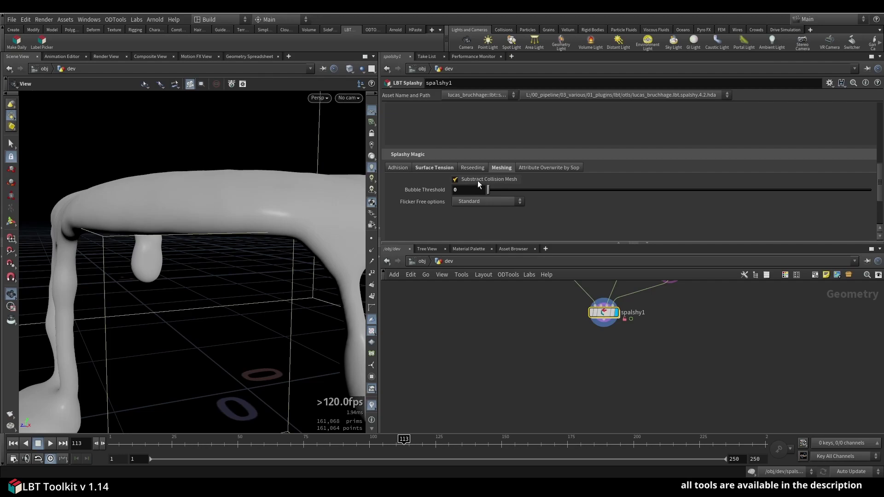
drag(82, 256, 84, 211)
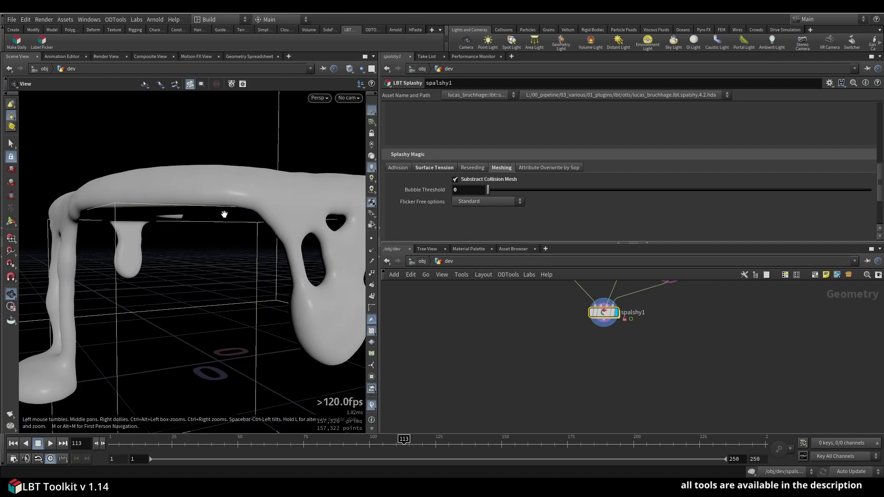
drag(271, 212, 239, 206)
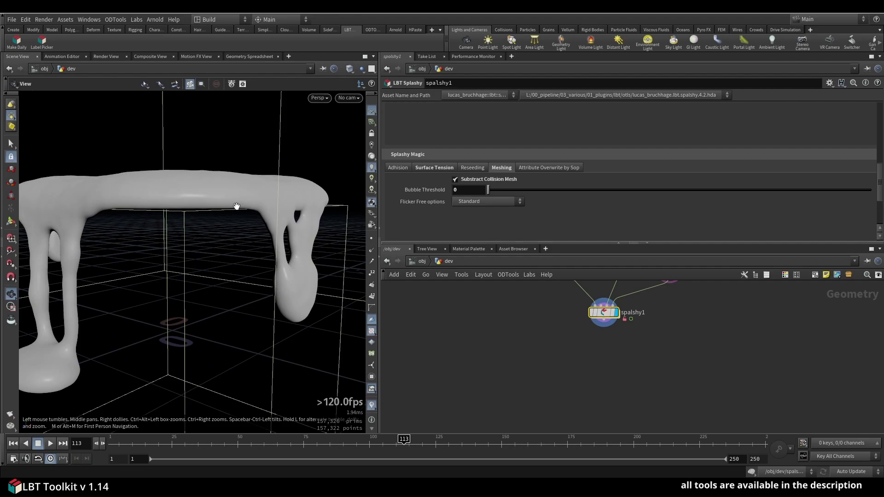
scroll(245, 201, up, 3)
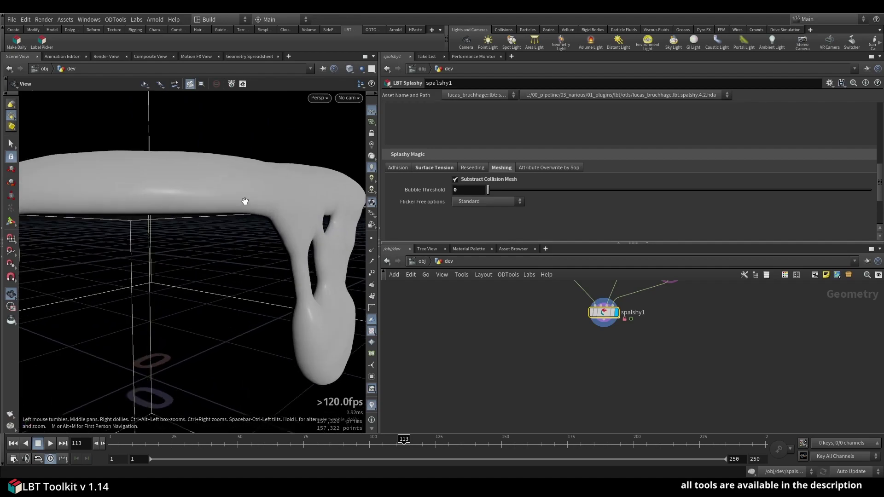
drag(245, 201, 285, 221)
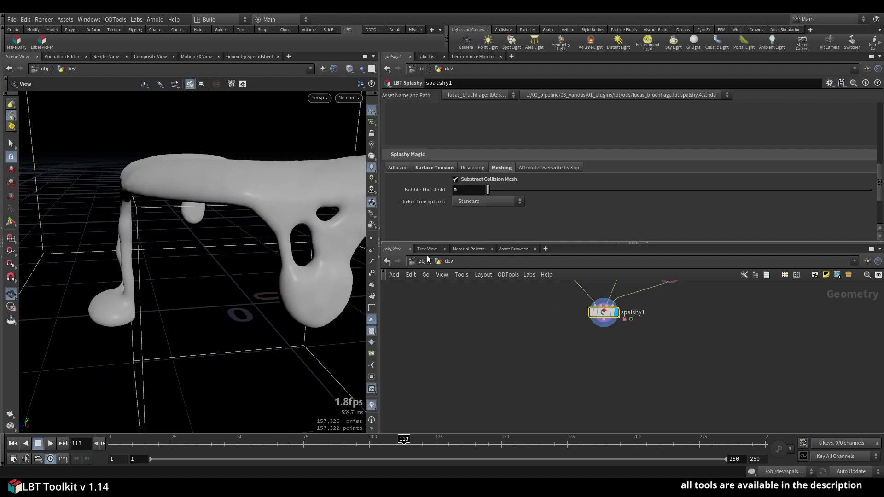
scroll(195, 188, down, 4)
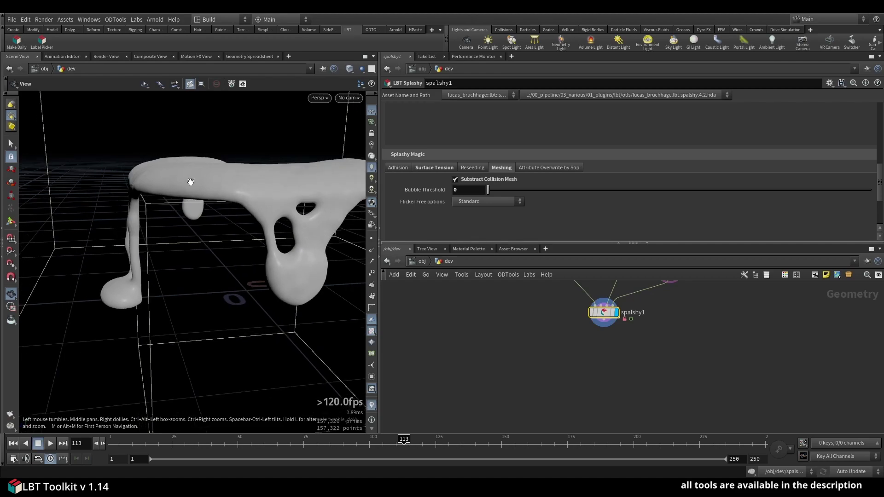
drag(209, 191, 199, 211)
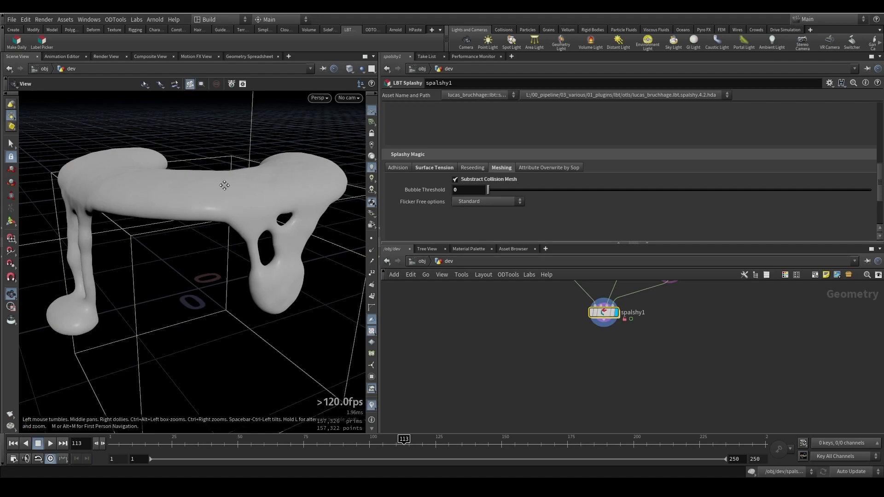
mouse_move(227, 184)
mouse_down()
mouse_move(199, 195)
mouse_move(221, 189)
mouse_up()
Step: Compare the Standard and Double Position Blend flicker-free options, ending on Double Position Blend, and inspect the mesh surface
click(467, 202)
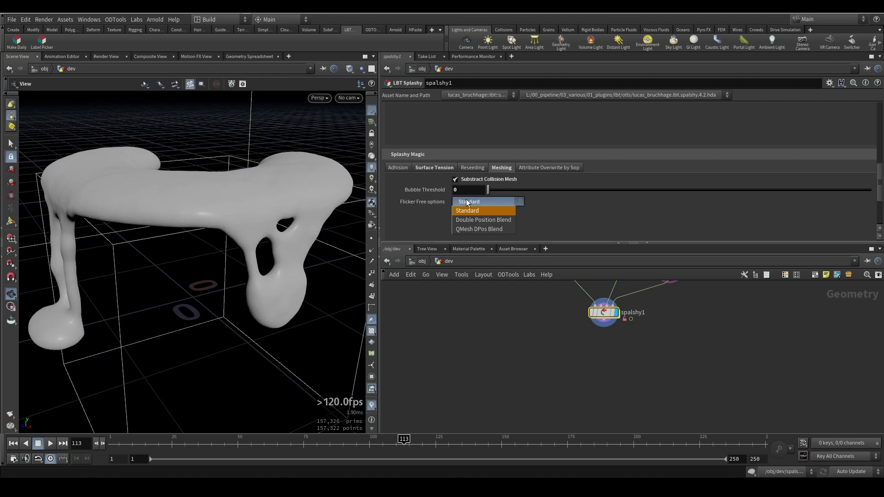
click(494, 220)
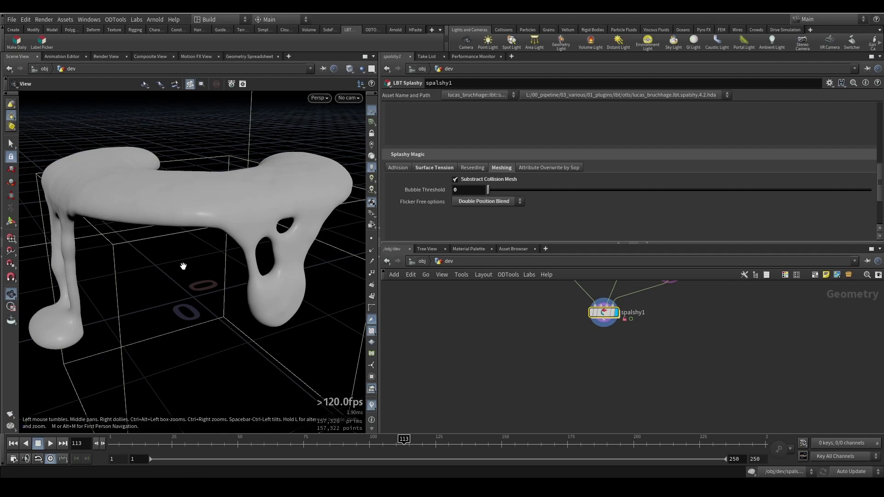
click(491, 201)
click(490, 214)
click(490, 202)
click(488, 216)
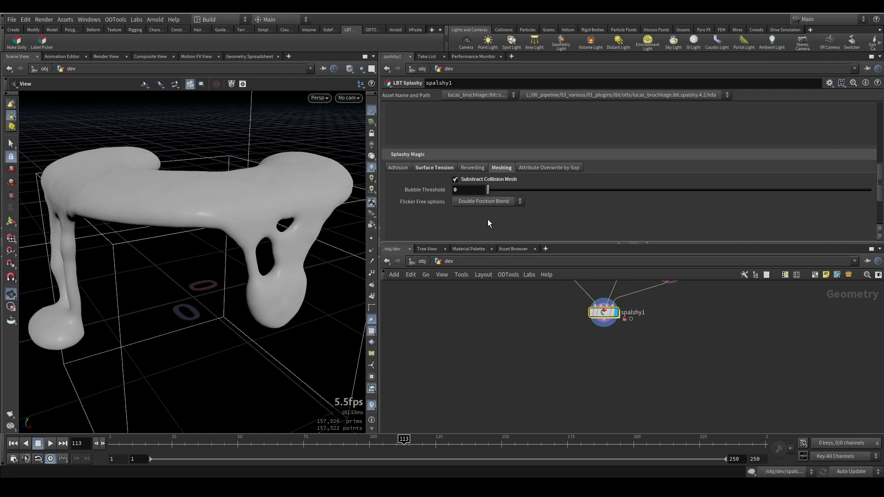
drag(163, 221, 148, 248)
mouse_move(237, 223)
mouse_down()
mouse_move(206, 222)
mouse_move(227, 219)
mouse_up()
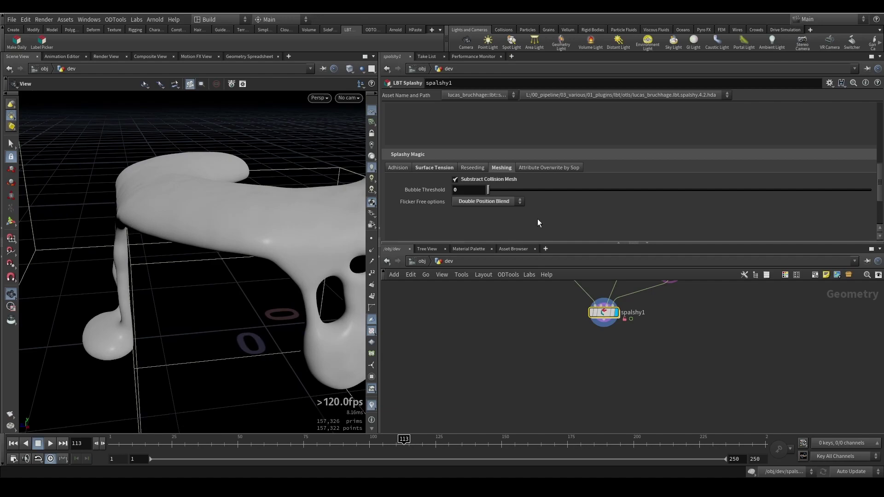
Step: Set the Flicker Free option to QMesh DPos Blend and inspect the recomputed fluid mesh
click(511, 202)
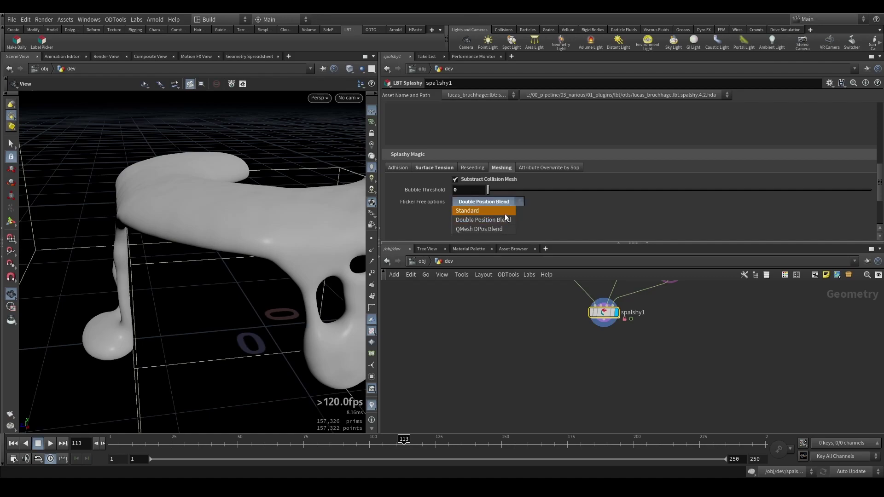
click(483, 228)
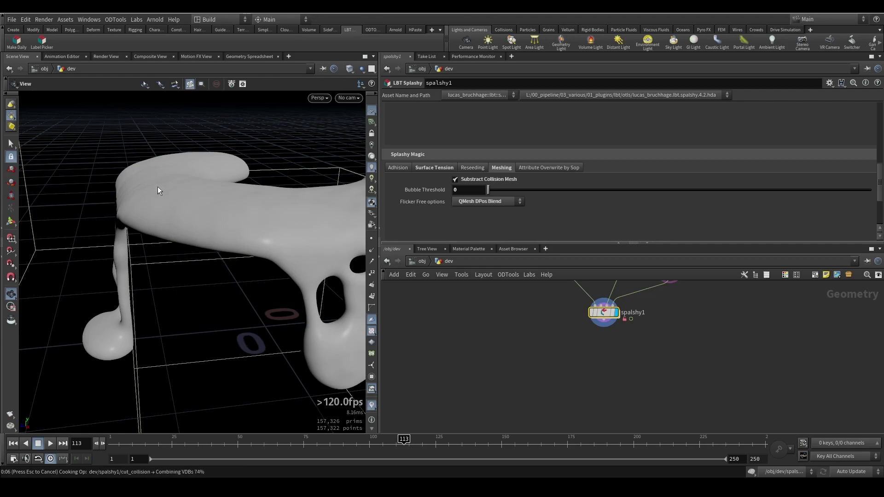
mouse_move(157, 186)
mouse_down()
mouse_move(184, 188)
mouse_move(140, 189)
mouse_up()
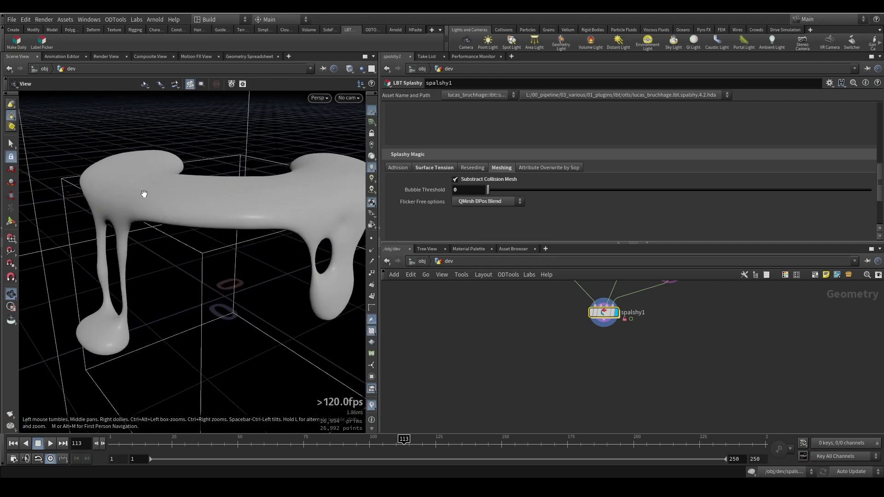
mouse_move(203, 203)
mouse_down()
mouse_move(233, 213)
mouse_move(200, 197)
mouse_move(195, 204)
mouse_up()
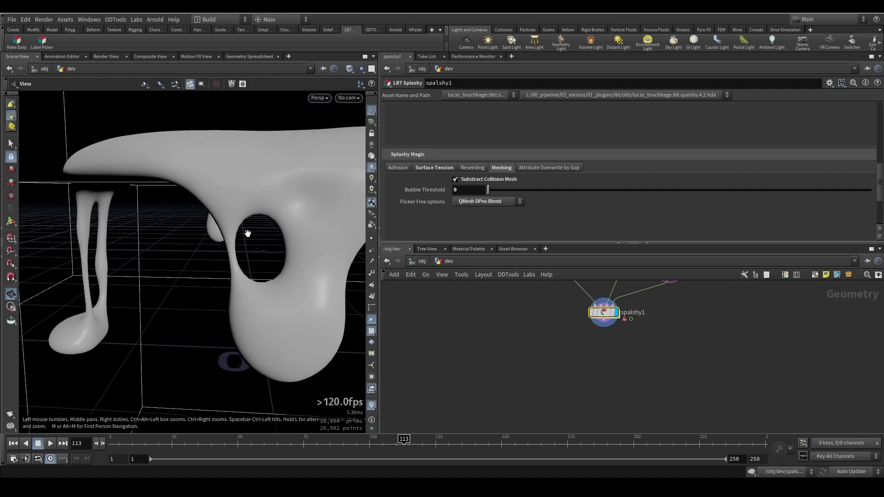
Step: Switch the Flicker Free option to Double Position Blend and back to QMesh DPos Blend
click(479, 201)
click(479, 217)
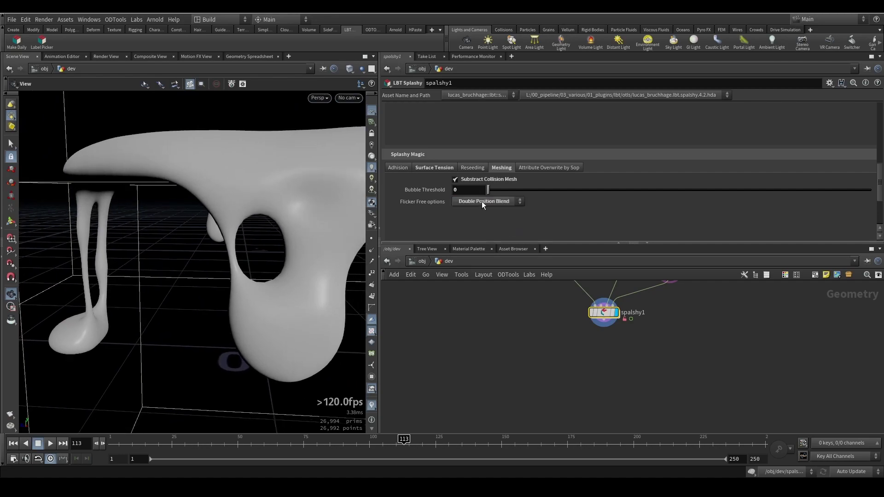
click(483, 201)
click(482, 227)
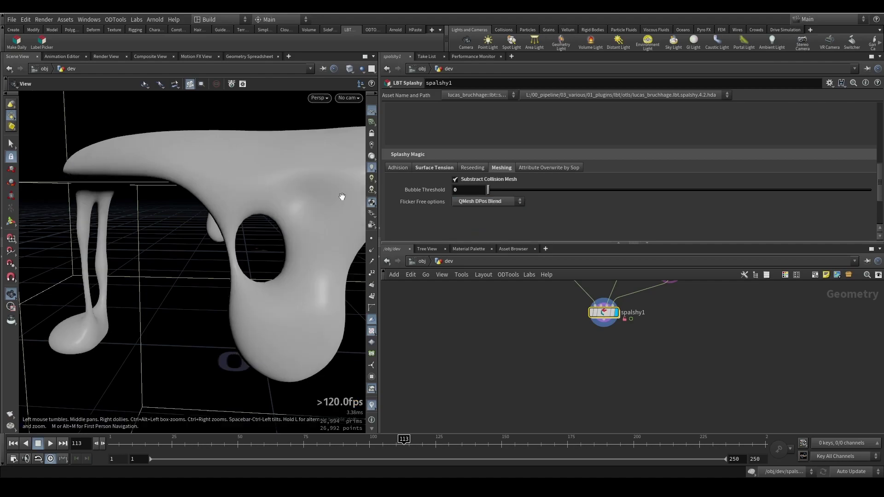
Step: Examine the smoothness of the QMesh DPos Blend fluid mesh from the side, above and farther away
drag(276, 197, 312, 197)
drag(197, 192, 117, 211)
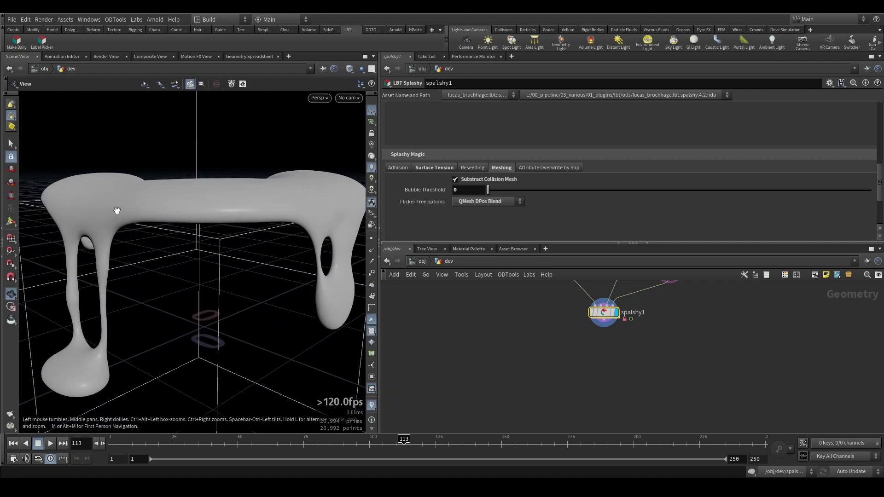
drag(236, 207, 173, 227)
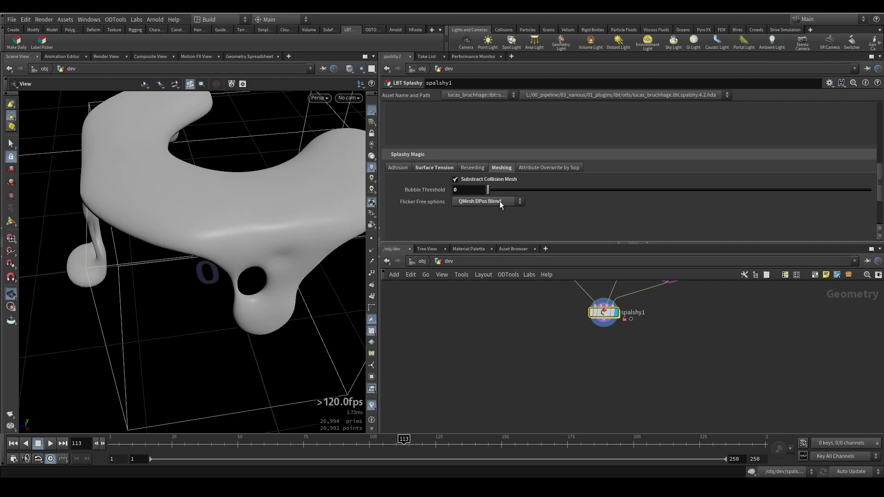
scroll(241, 226, down, 3)
drag(241, 237, 236, 209)
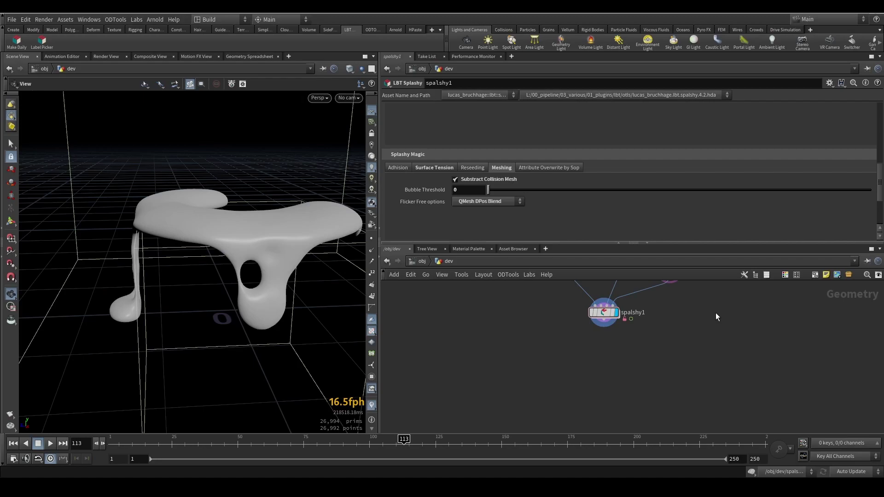
Step: Open the internal network of the spalshy1 node and survey its node groups, including the visualizer section
click(610, 315)
double_click(610, 315)
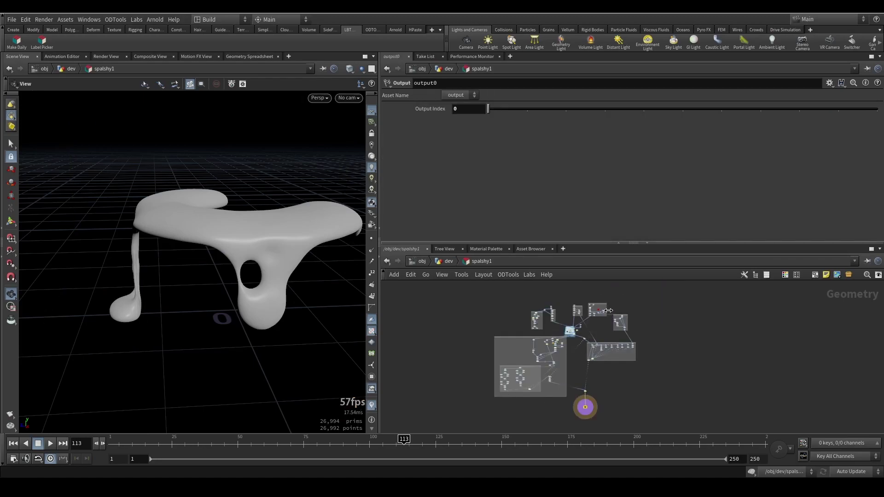
scroll(522, 320, up, 10)
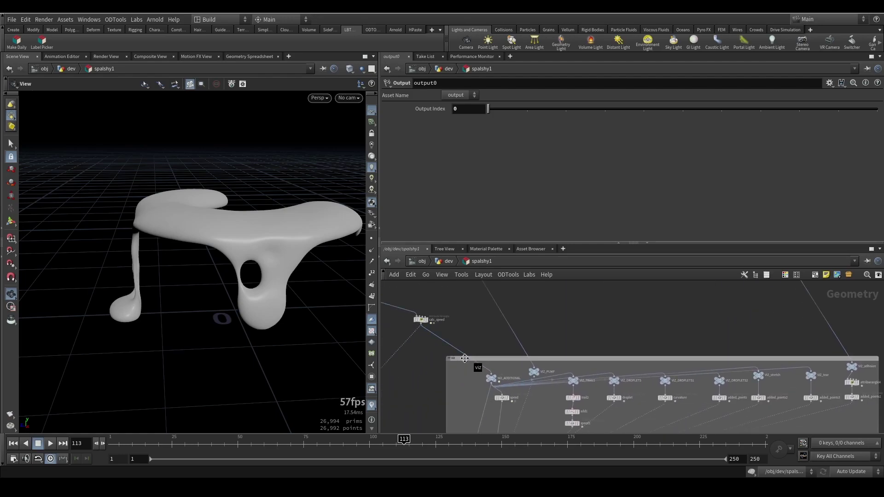
scroll(519, 337, down, 6)
middle_drag(520, 336, 585, 334)
scroll(592, 339, down, 2)
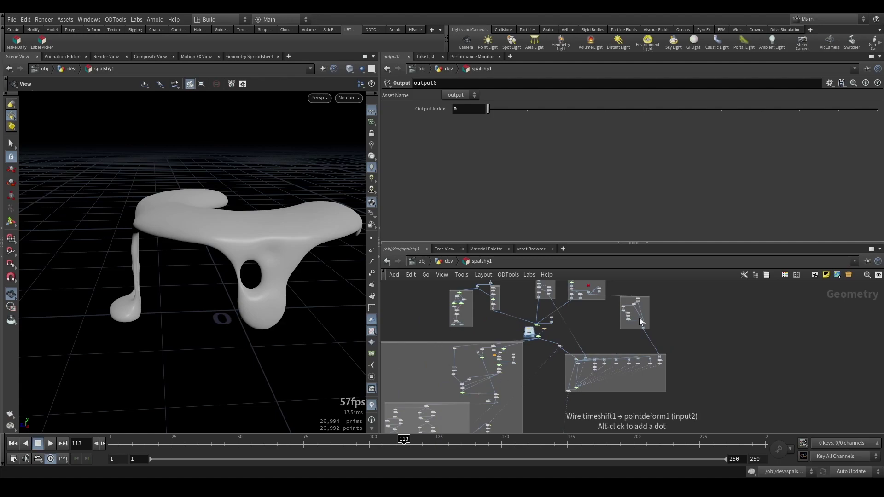
middle_drag(580, 341, 580, 397)
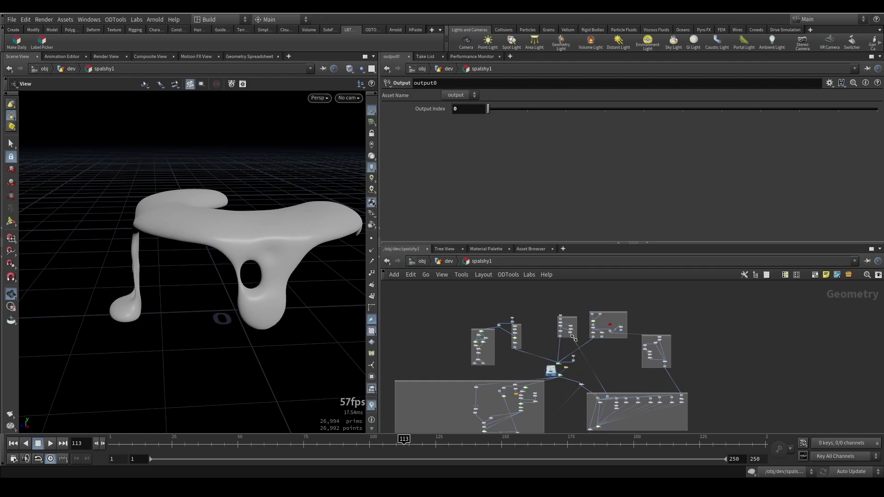